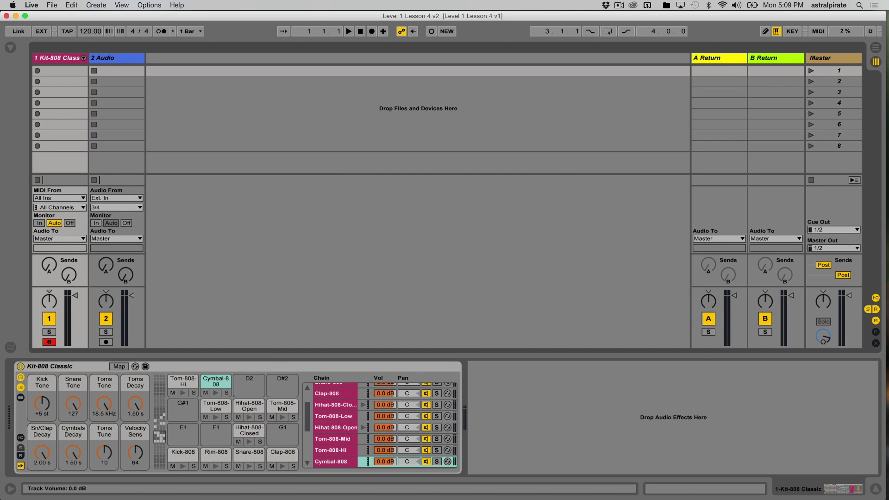
Audition the 808 kit from the computer keyboard while shifting its octave down to C-1 and back up two octaves.
left_click_drag(75, 300, 75, 303)
key("a")
key("z")
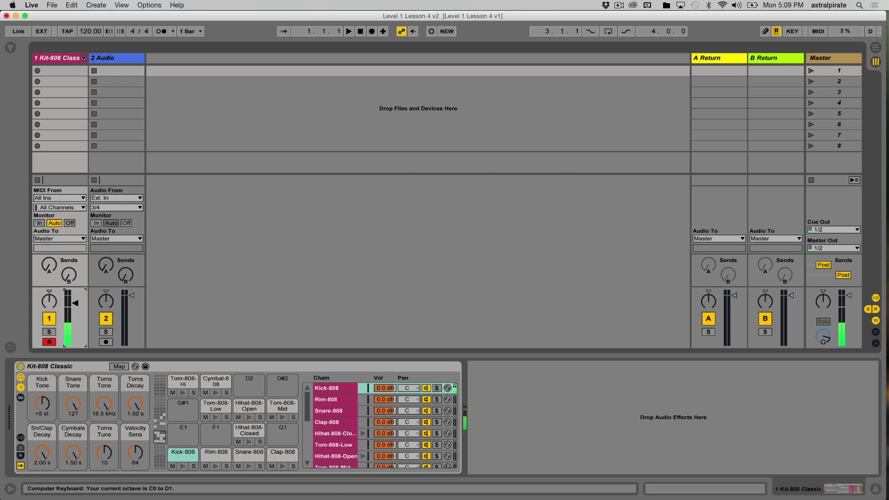
key("a")
key("z")
key("a")
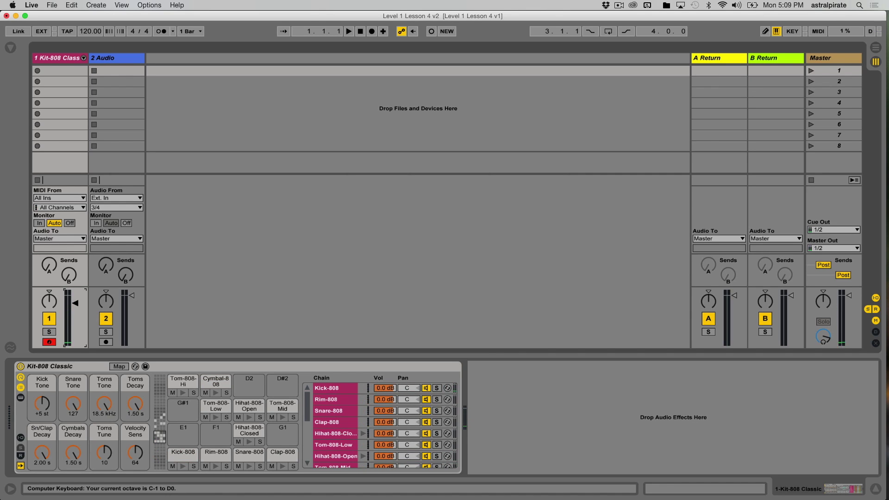
key("x")
key("a")
key("x")
key("a")
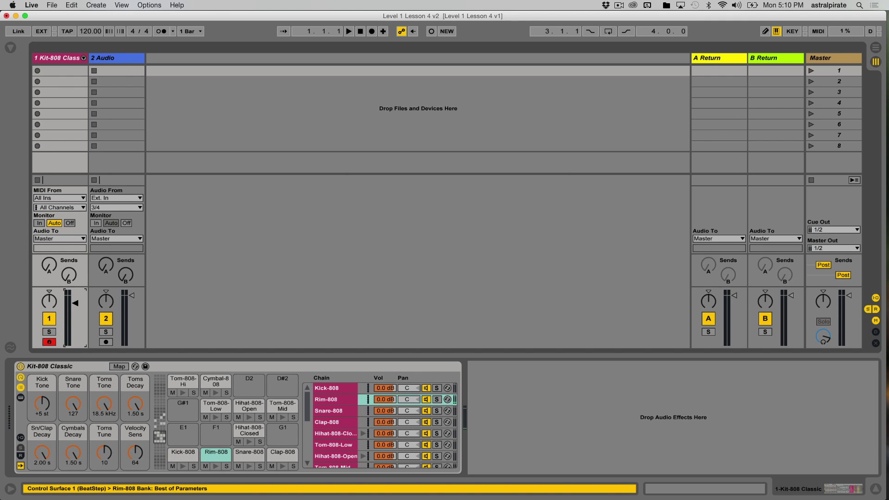
Create an empty MIDI clip in the first slot of the Kit-808 track and launch it with an enlarged note editor.
double_click(59, 70)
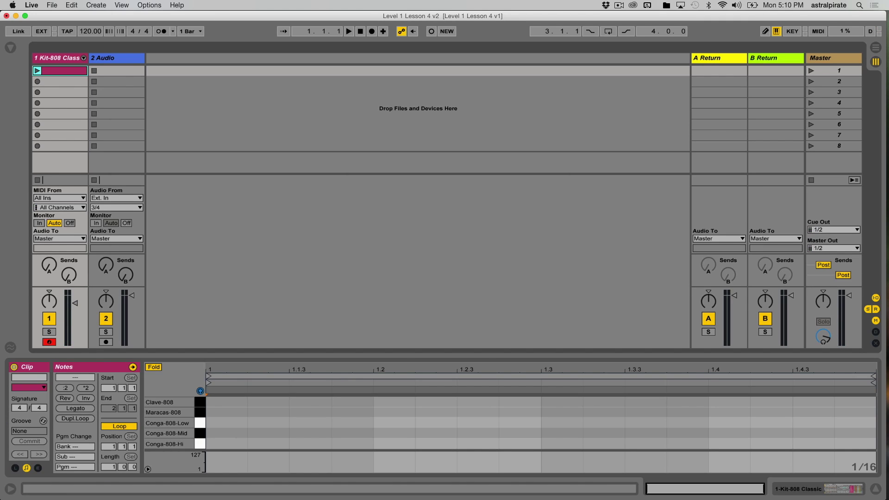
left_click_drag(444, 356, 417, 161)
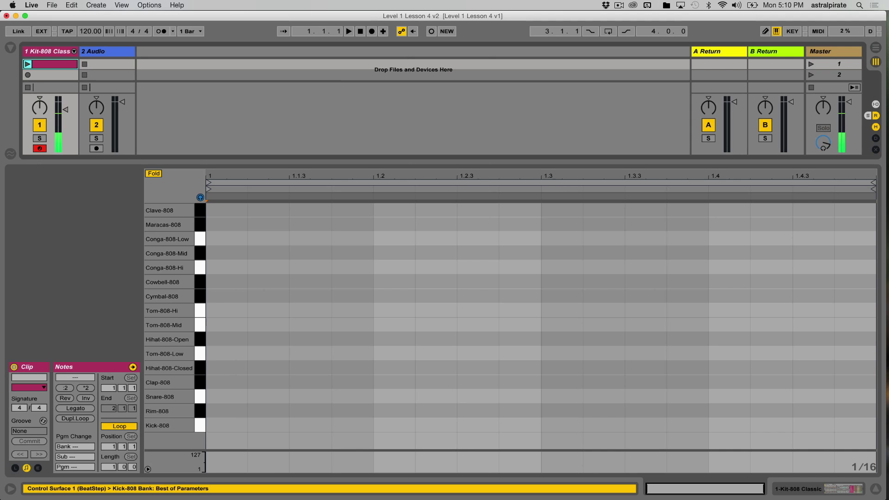
key("Return")
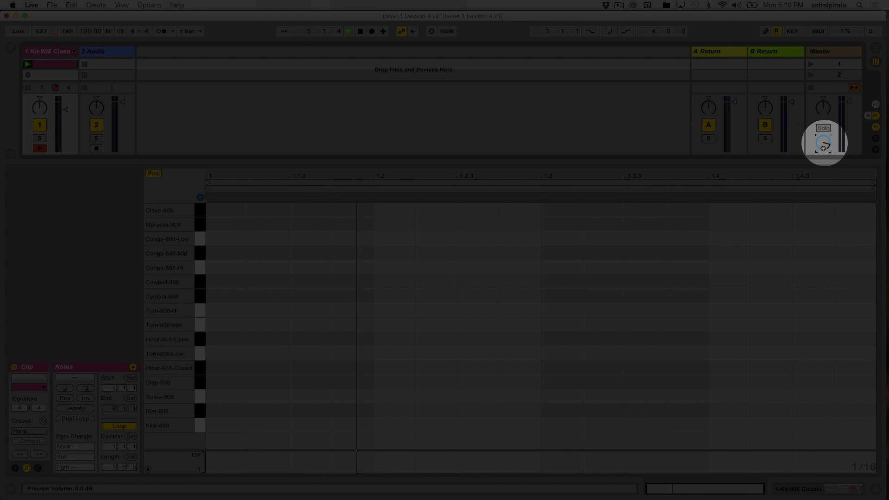
Turn on the metronome and lower the preview volume to -17.8 dB.
left_click_drag(824, 143, 823, 177)
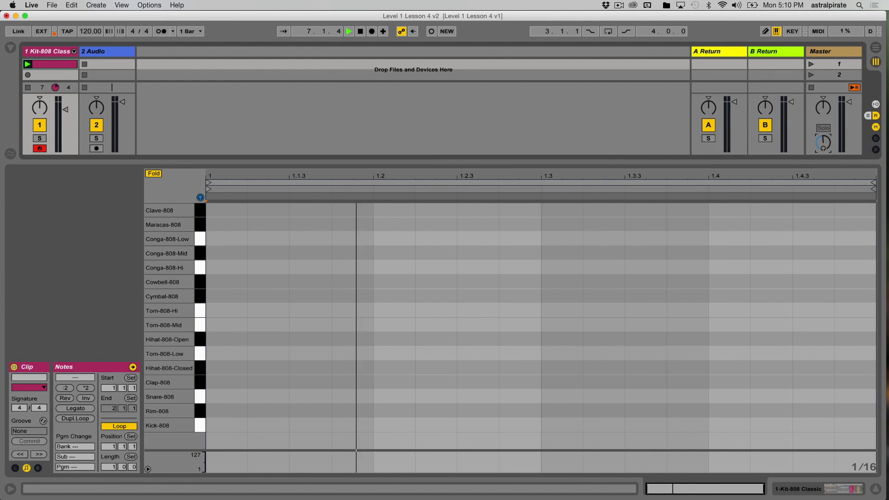
left_click(161, 31)
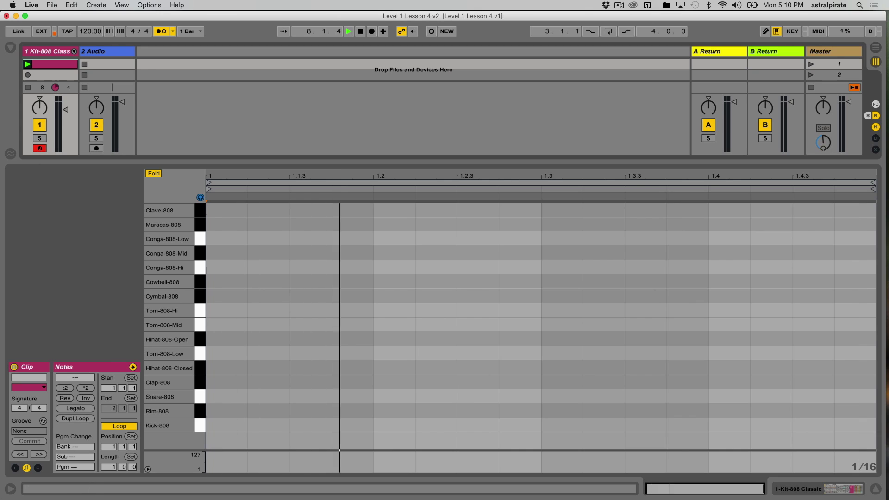
left_click_drag(823, 143, 823, 154)
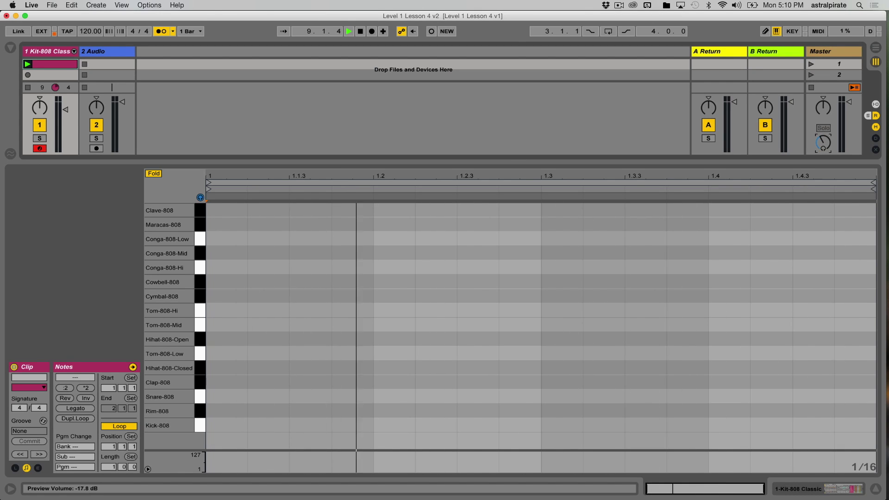
Restart playback and record a one-bar Kick-808 and Snare-808 pattern into the looping clip.
key("a")
key("a")
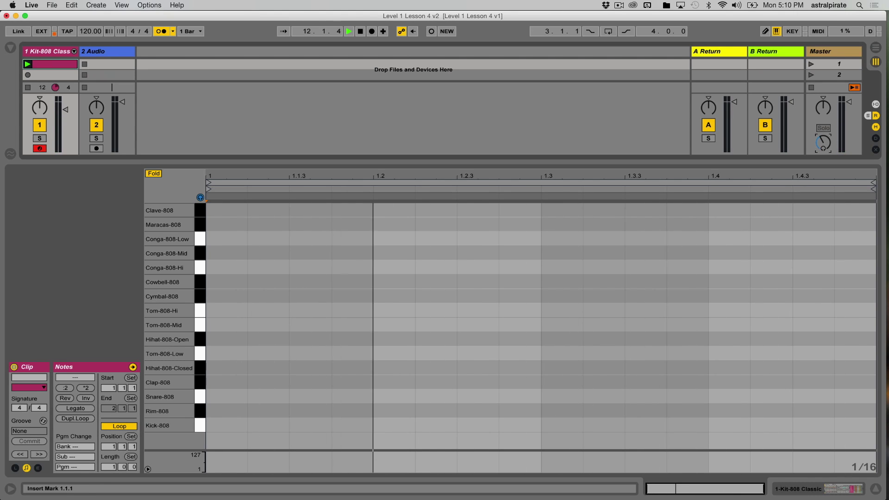
key("space")
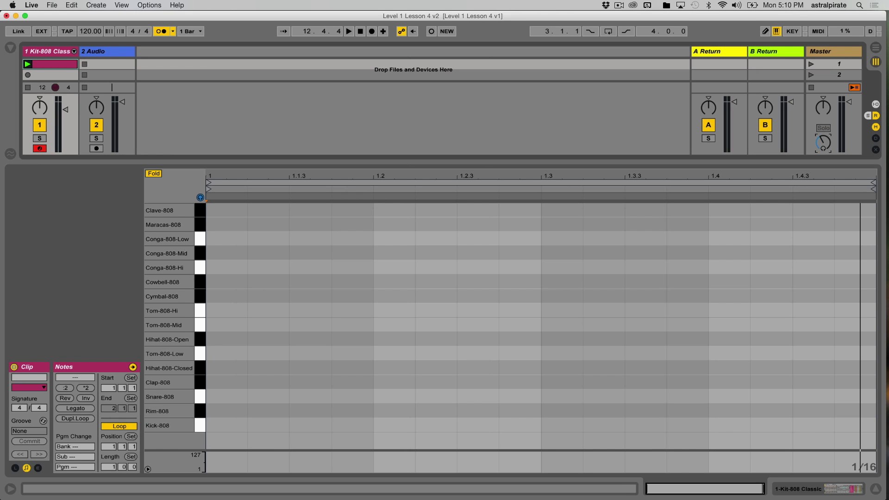
key("space")
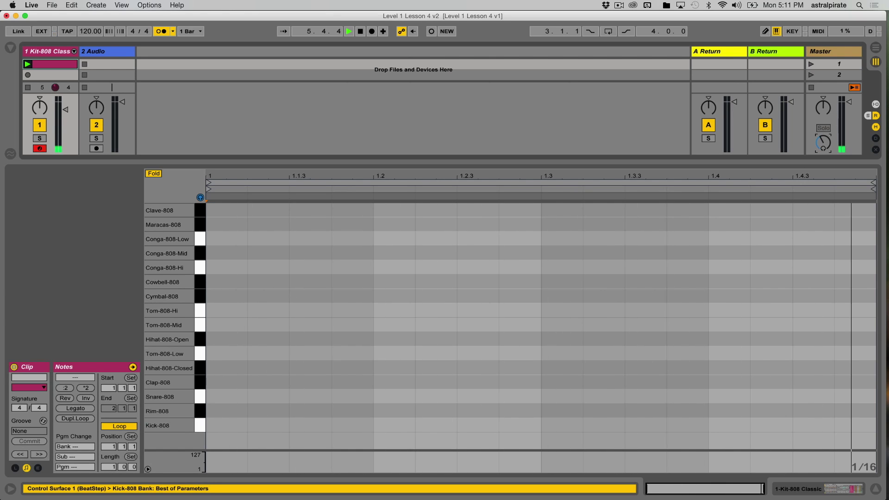
key("space")
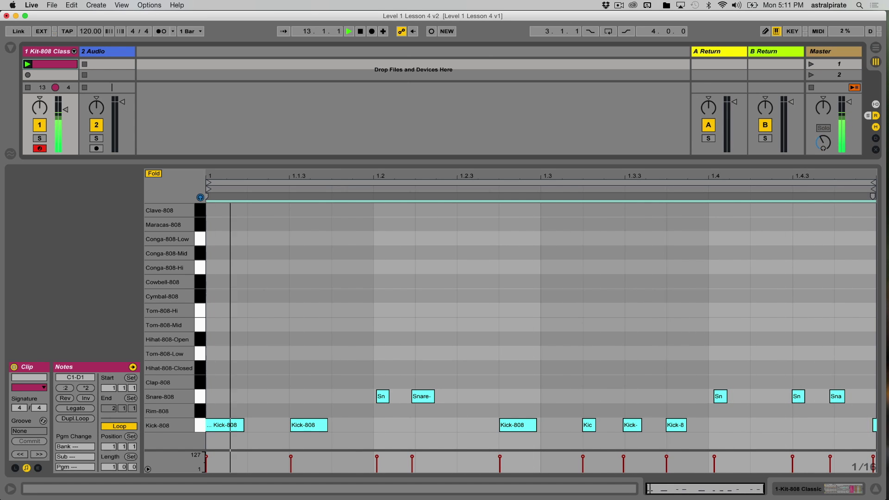
Stop playback and enlarge the note editor and its velocity lane to show the recorded notes' velocities.
left_click_drag(445, 162, 444, 107)
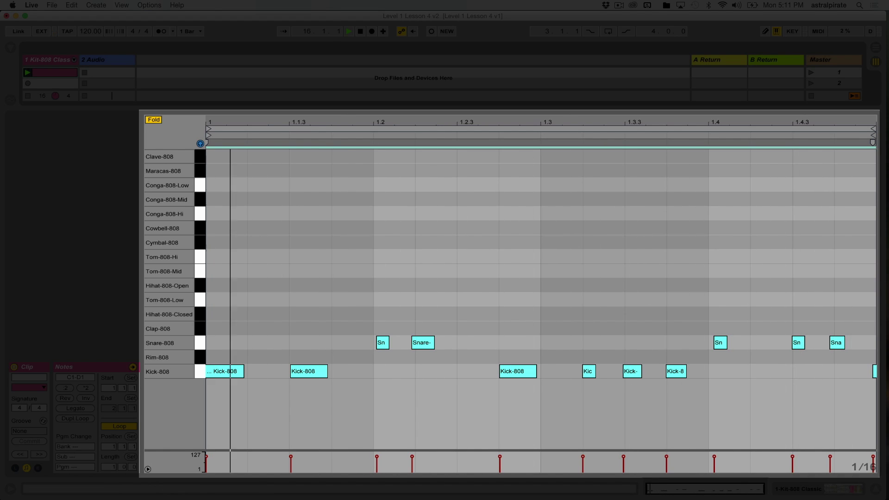
left_click_drag(375, 122, 374, 141)
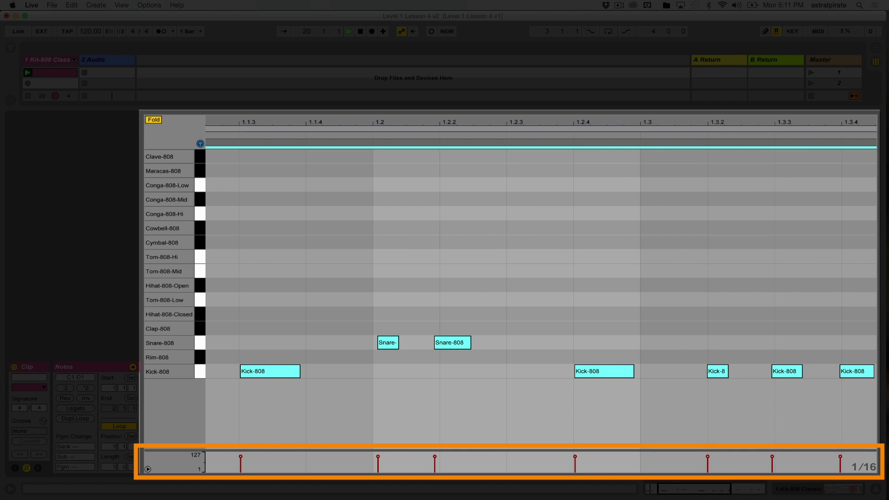
left_click_drag(540, 450, 540, 322)
key("space")
Check the velocities of the kick notes at 1 and 1.1.3 and the two snare notes after beat 1.2.
scroll(540, 241, "left", 2)
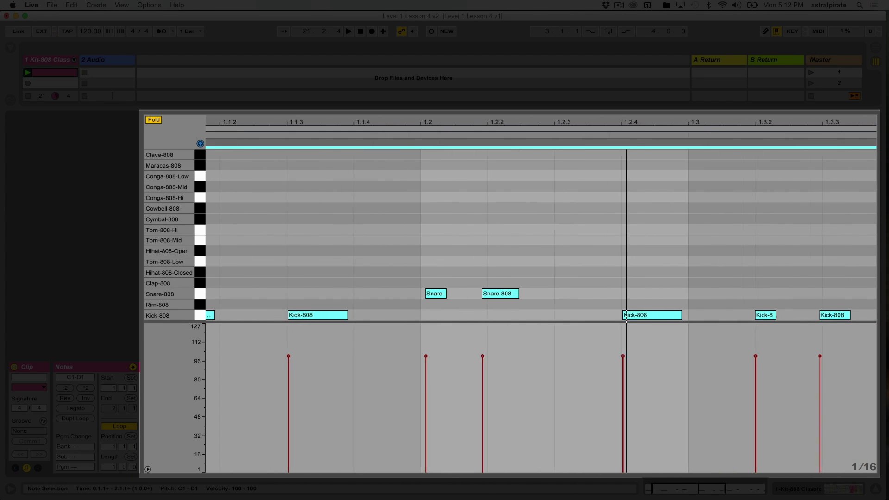
scroll(541, 241, "left", 2)
left_click(400, 241)
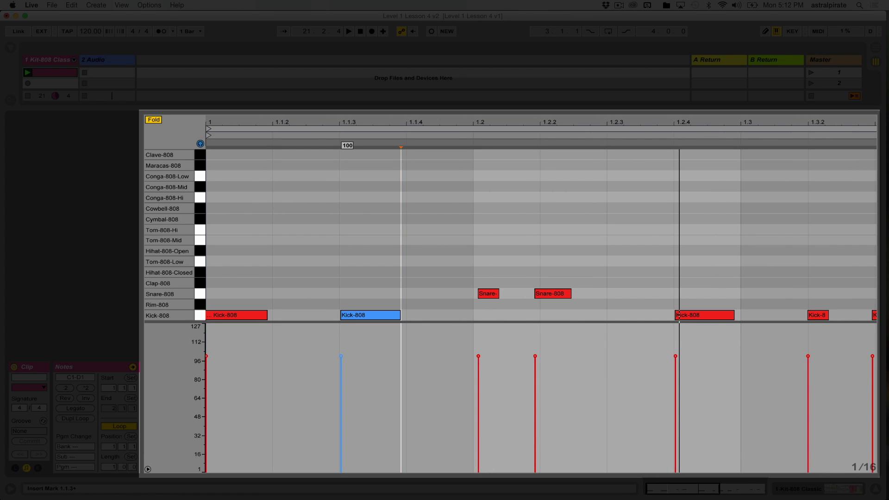
left_click(236, 315)
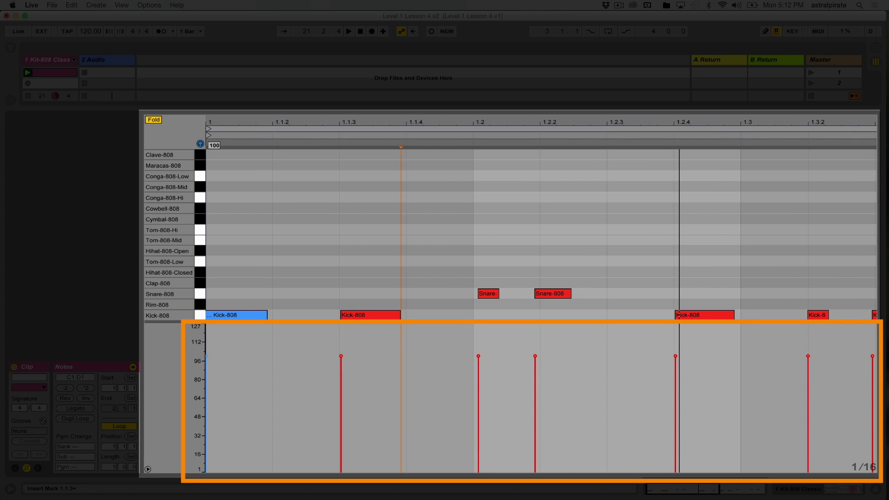
key("Escape")
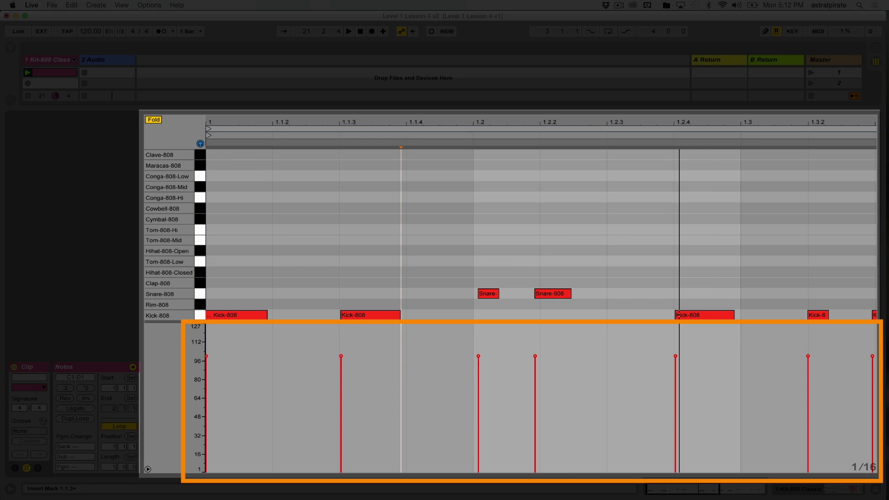
left_click(370, 315)
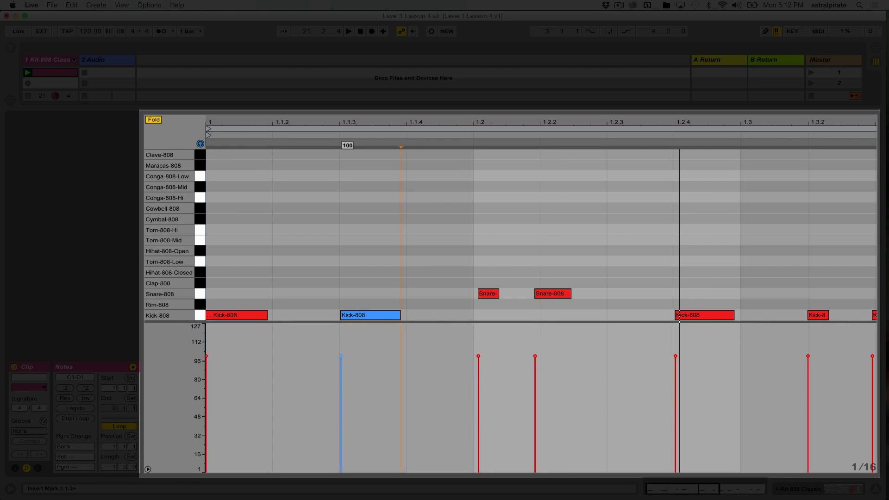
key("Escape")
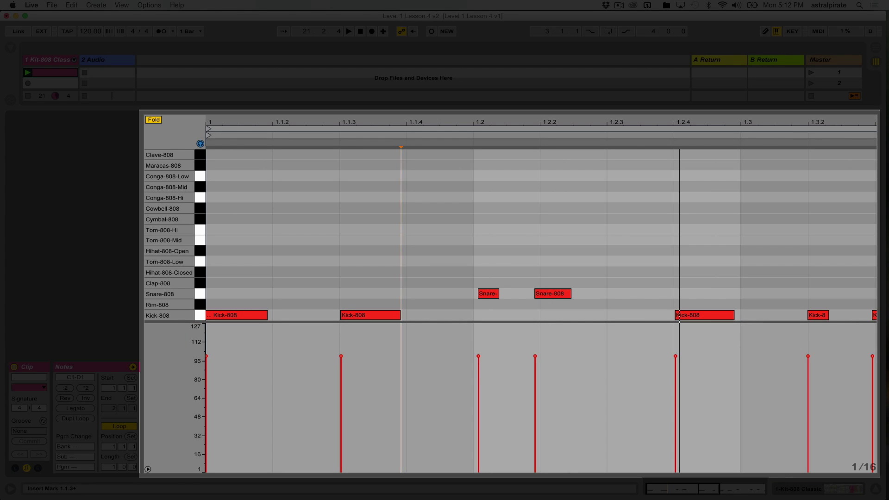
mouse_move(341, 356)
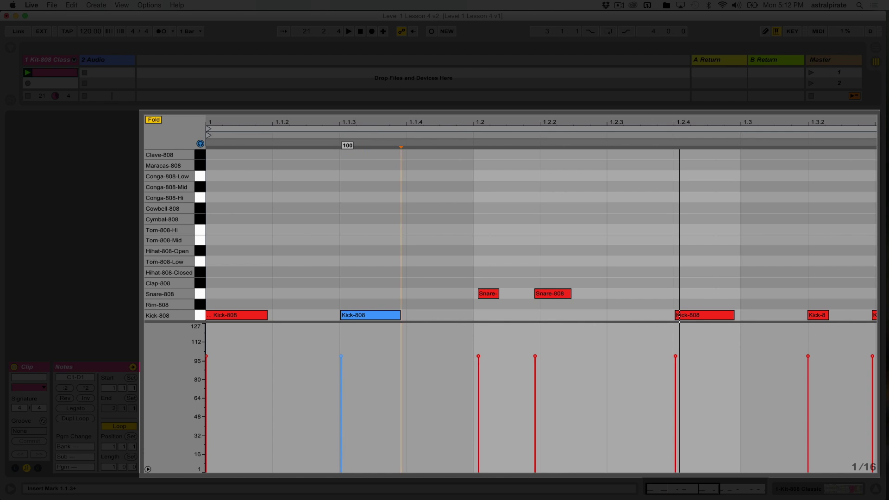
key("Escape")
mouse_move(478, 357)
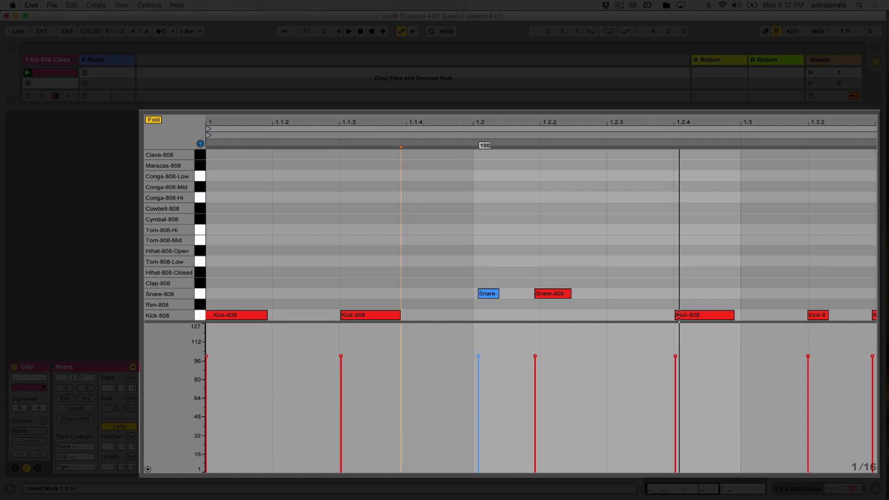
key("Escape")
left_click(553, 293)
key("Escape")
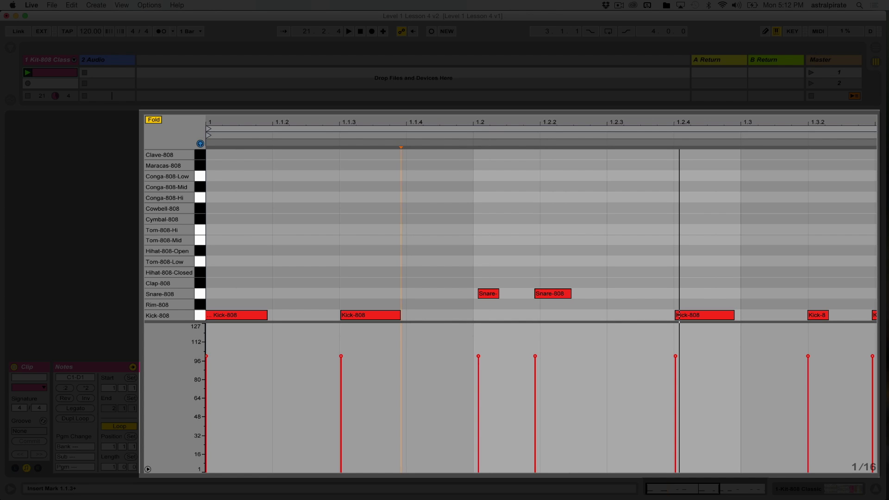
Check the velocities of the kick notes near 1.2.4, 1.3.2 and 1.3.3.
left_click(677, 315)
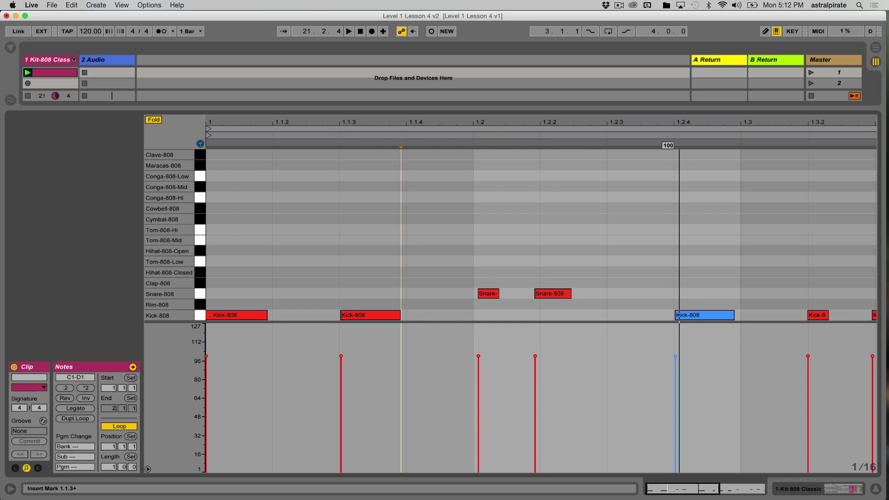
scroll(541, 310, "right", 5)
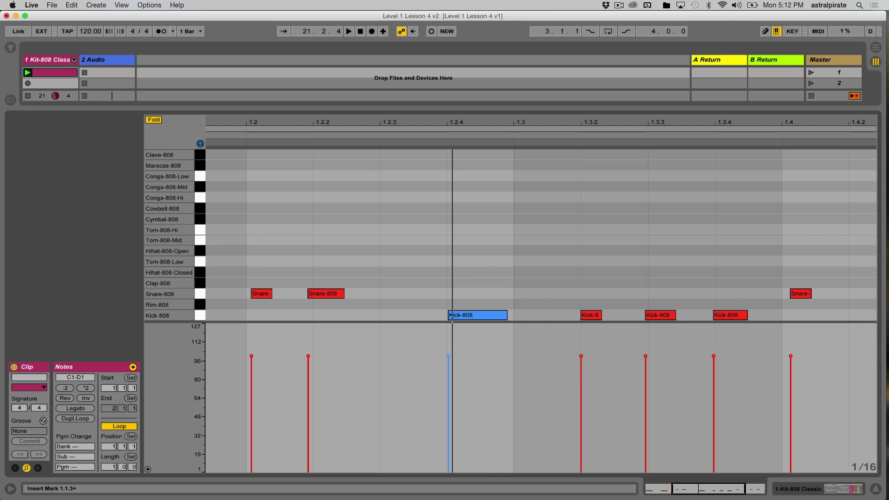
left_click(590, 315)
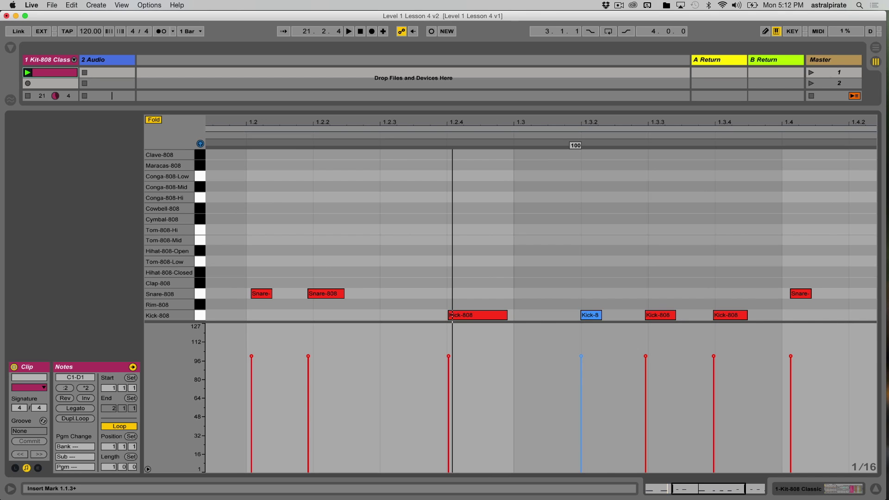
key("Escape")
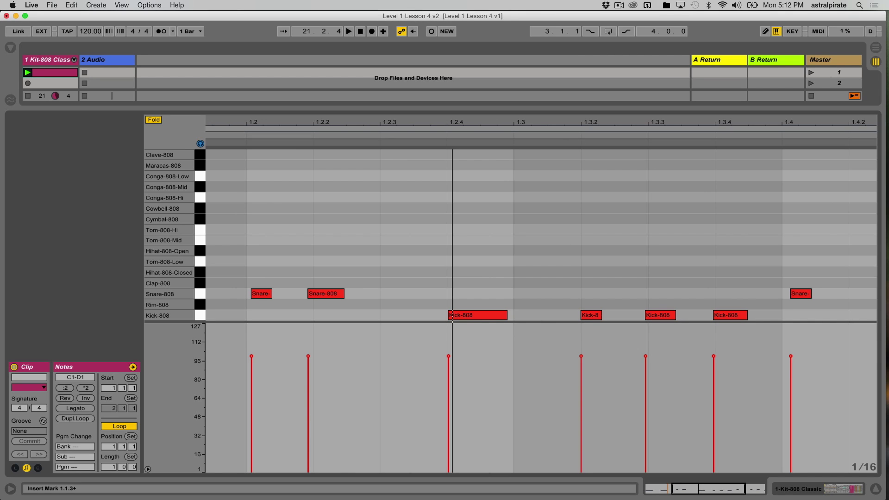
left_click(657, 315)
scroll(540, 235, "left", 3)
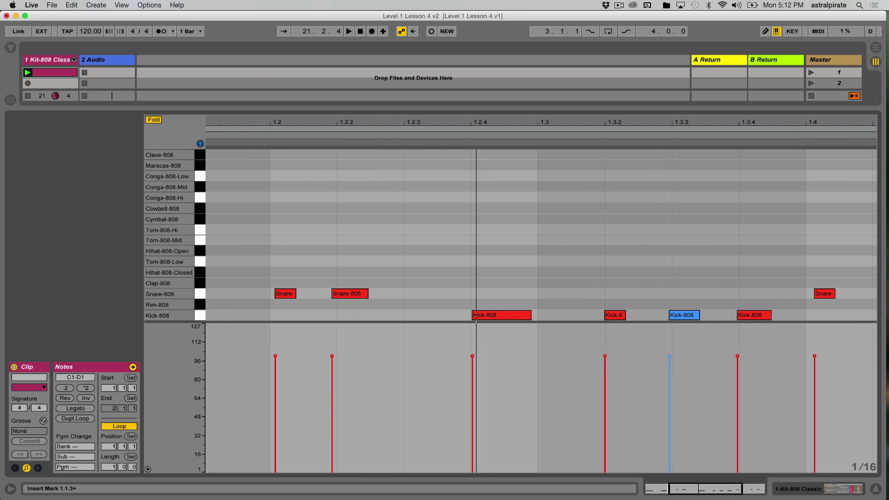
key("Escape")
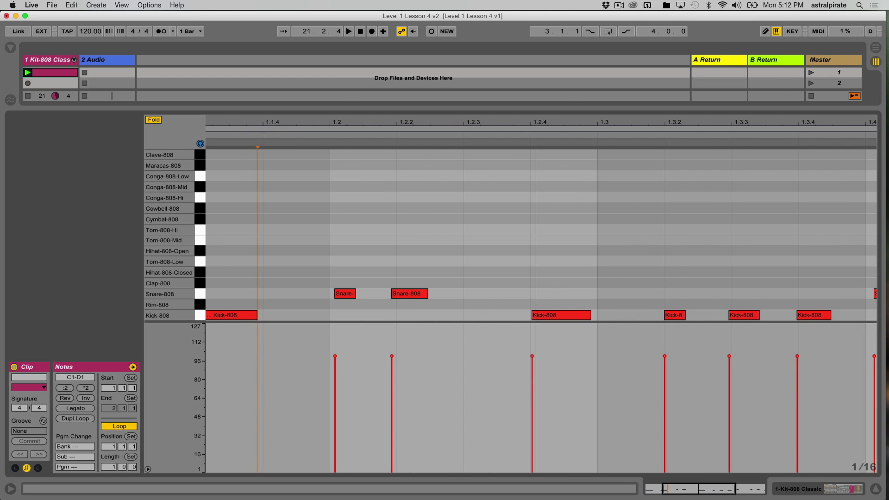
key("minus")
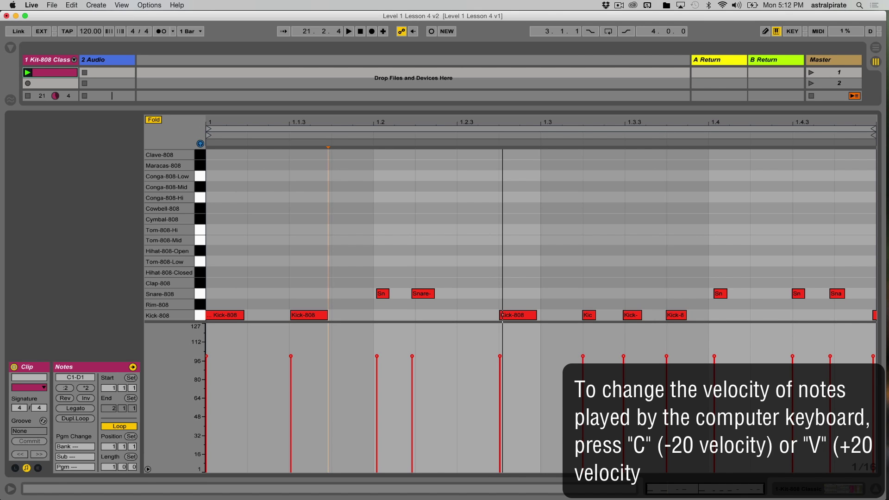
Lower the computer keyboard's playing velocity to 20 and try it on the kick, rim and snare sounds.
key("c")
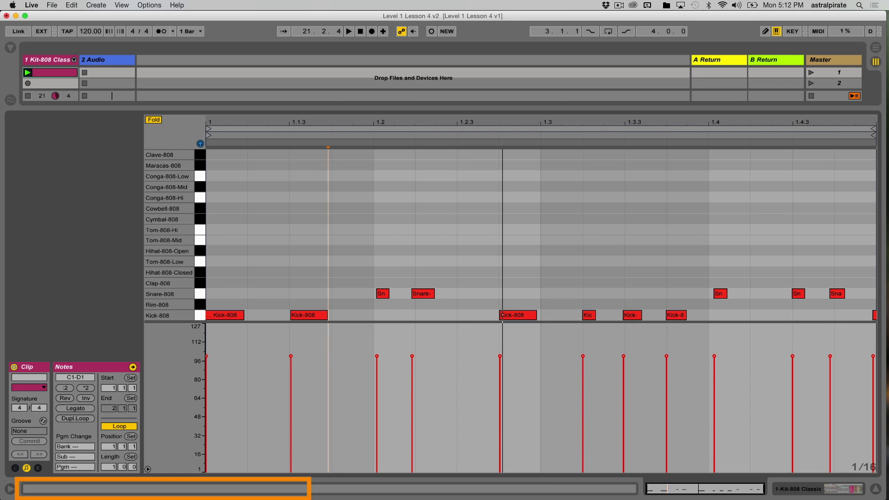
key("c")
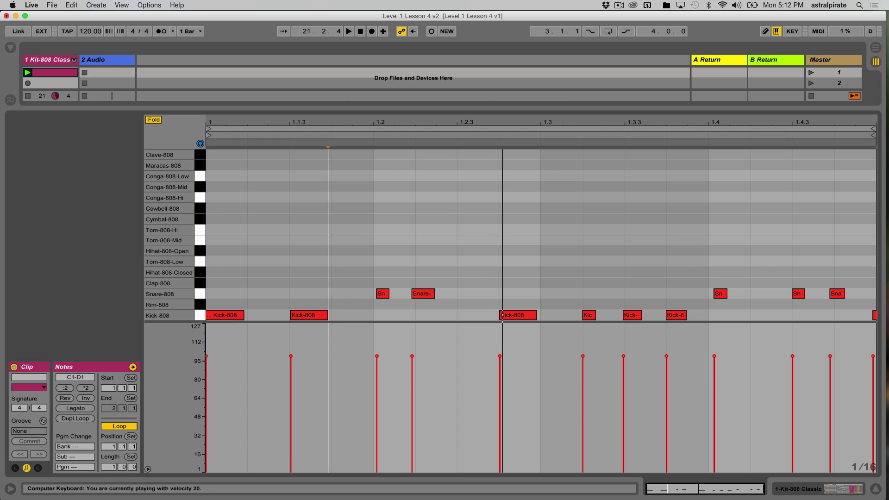
key("a")
key("w")
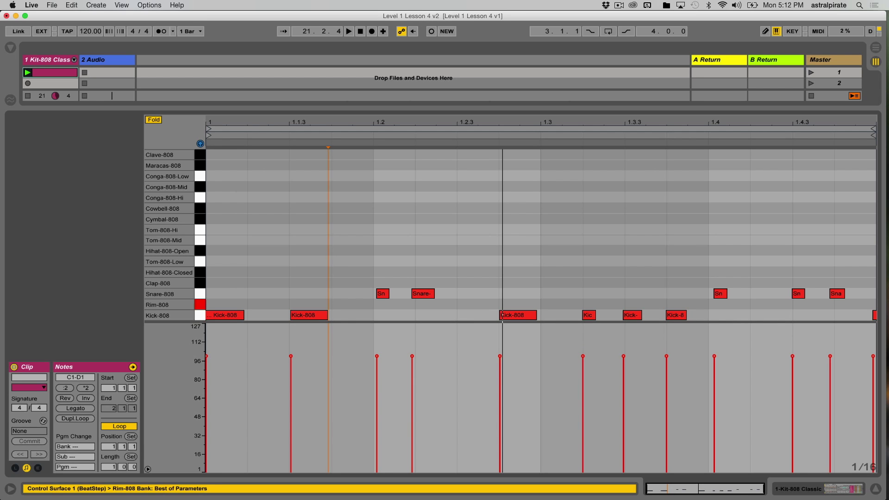
key("a")
key("s")
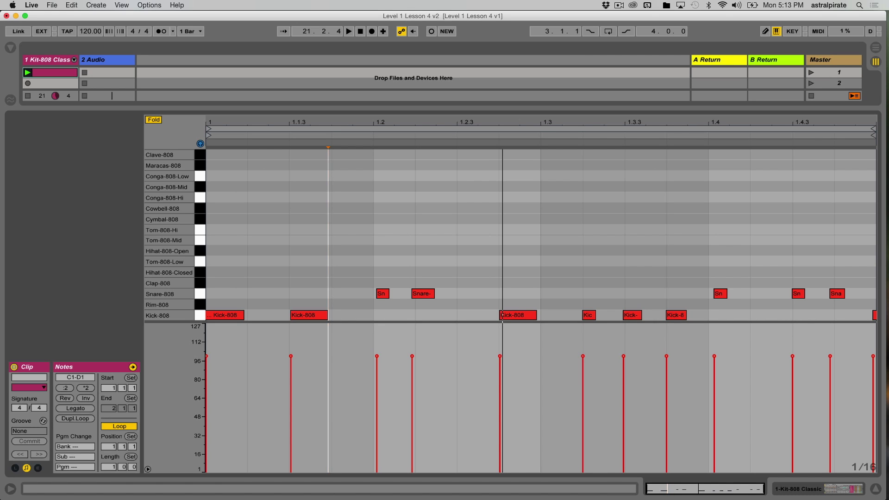
Play the clip and overdub ten closed hi-hat notes at velocity 20 across the bar, ending the recording and playback.
key("space")
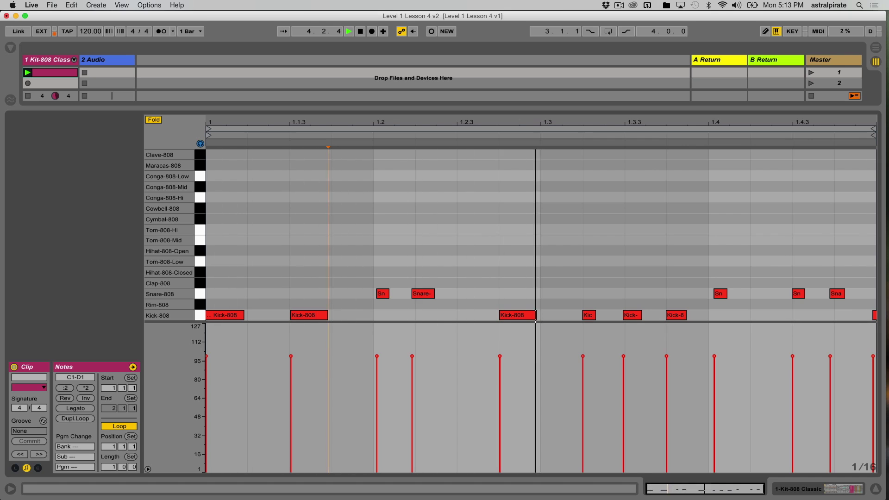
key("super+shift+F9")
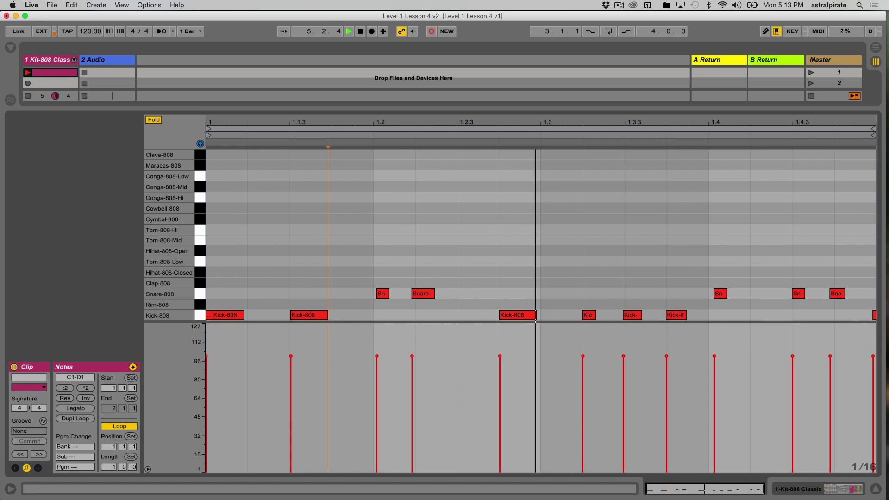
key("t")
key("t")
key("t")
key("t")
key("t")
key("t")
key("t")
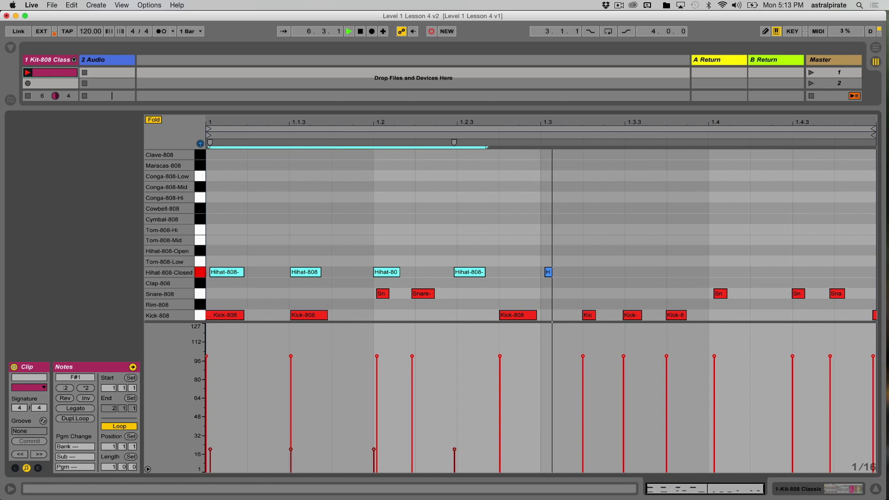
key("t")
key("t")
key("t")
key("shift+F9")
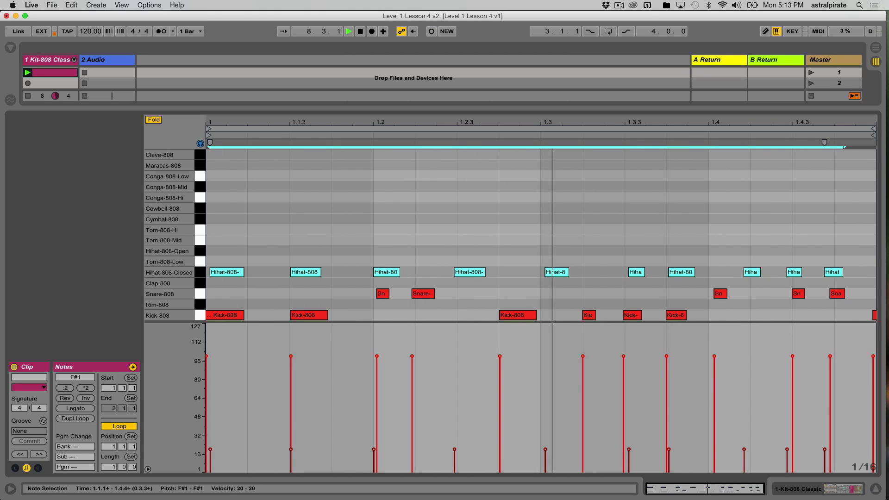
left_click(457, 240)
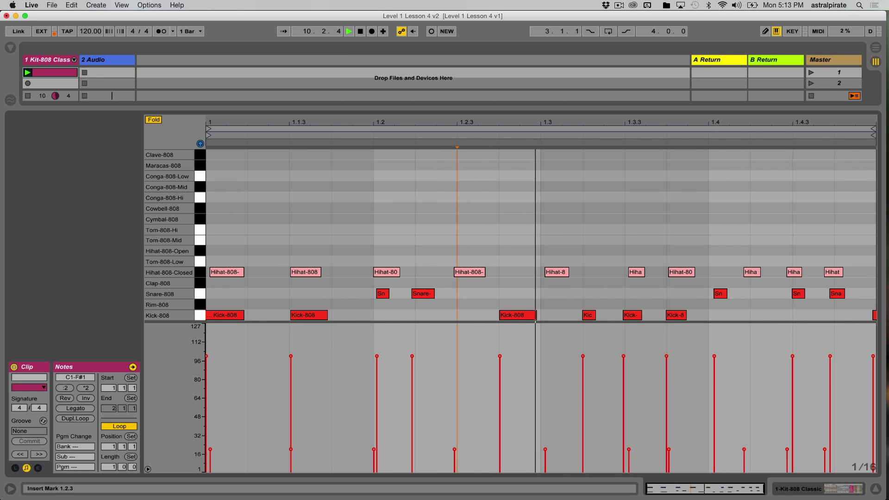
key("space")
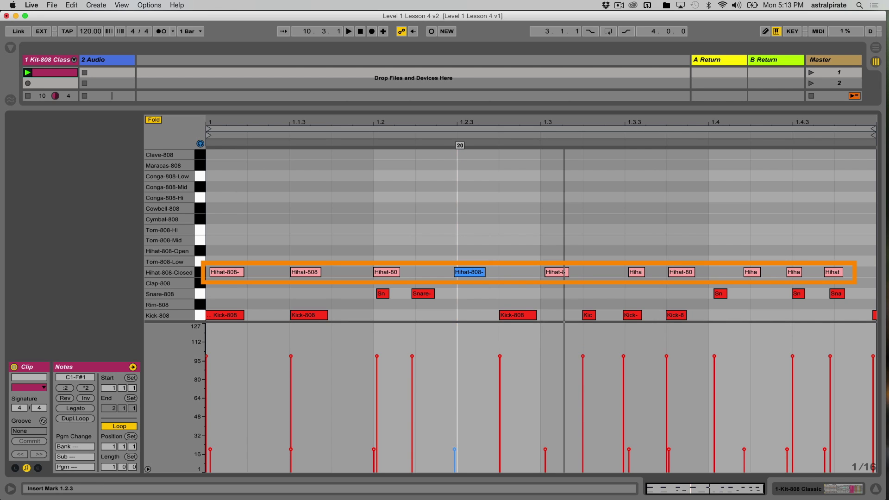
Raise the closed hi-hat notes near 1.2.3 and 1.3 to velocities 54 and 65.
left_click(469, 272)
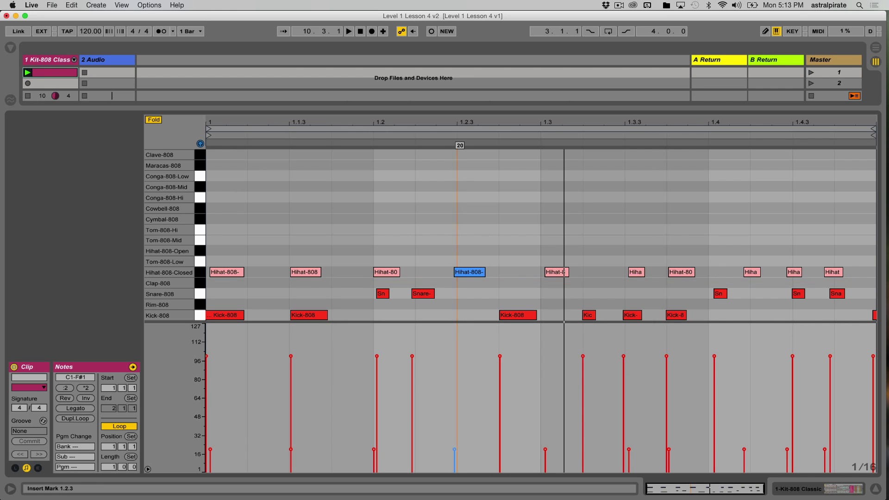
left_click_drag(454, 449, 455, 409)
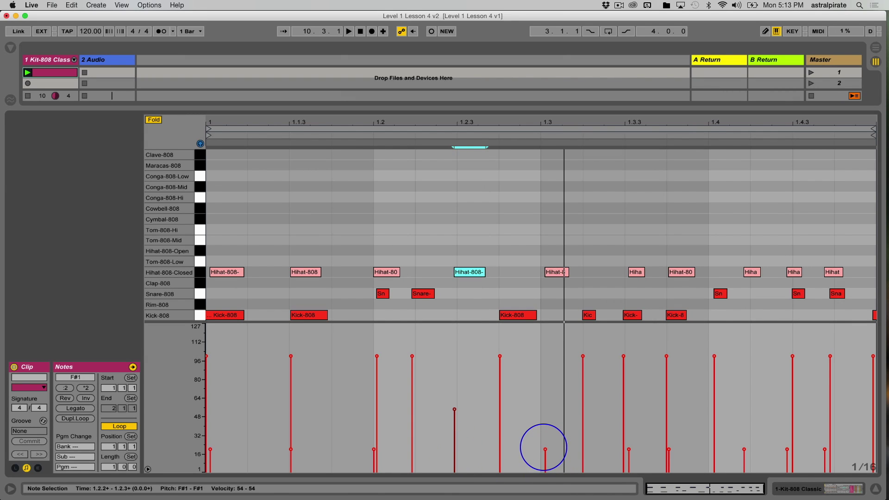
left_click_drag(545, 449, 545, 397)
Lower the computer keyboard's playing velocity to 1, raise it again, and listen to the pattern.
key("c")
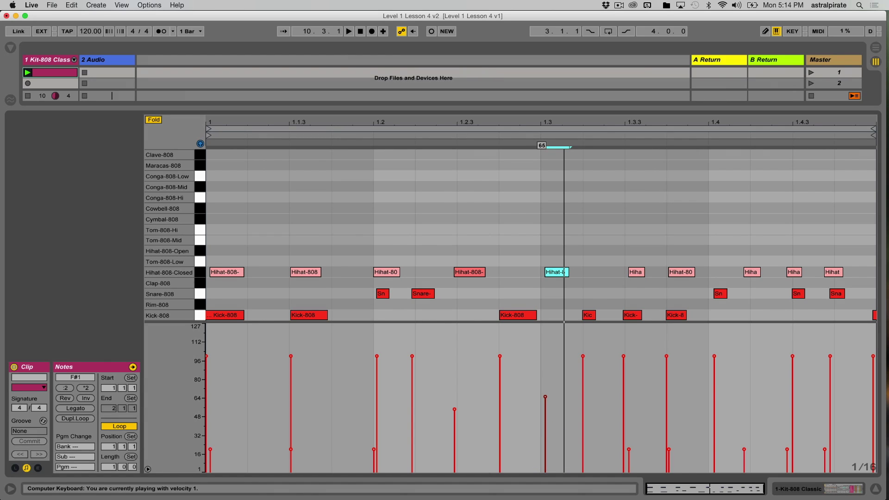
key("v")
key("v")
key("space")
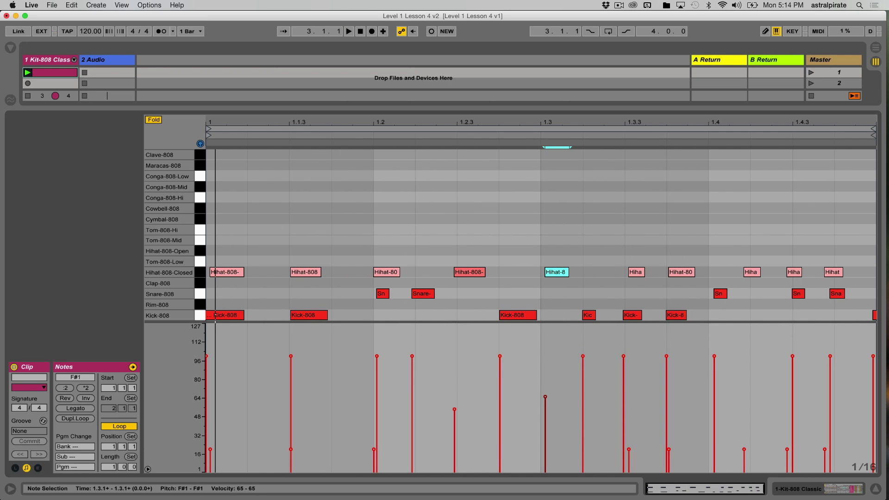
key("v")
With the pattern playing, raise the closed hi-hat notes near 1, 1.2.3 and 1.3 to velocities 97, 103 and 101.
key("space")
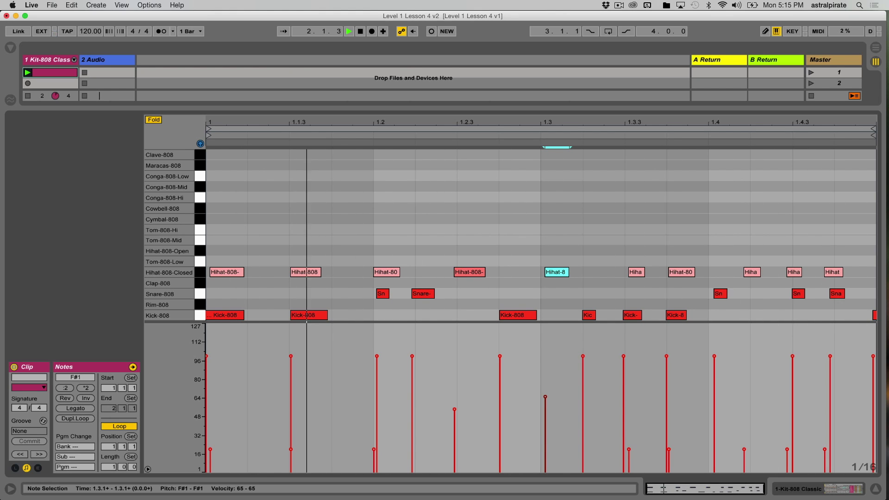
left_click(210, 448)
left_click_drag(209, 444, 211, 449)
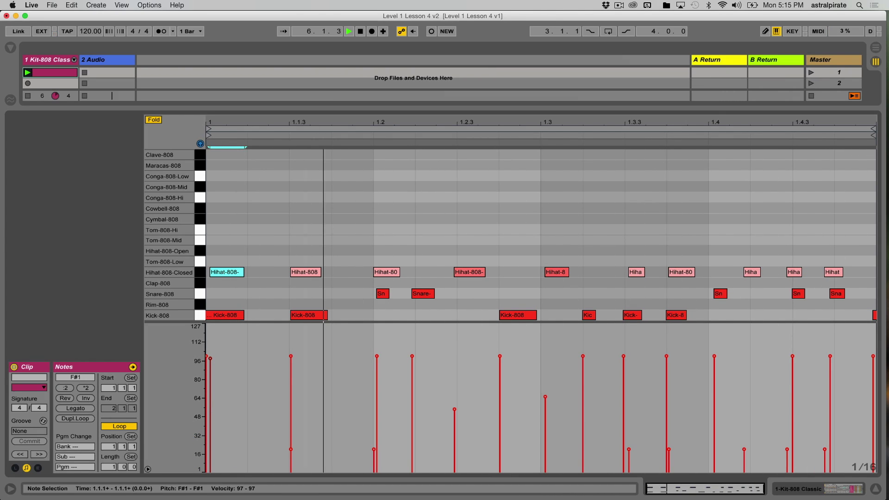
left_click(470, 272)
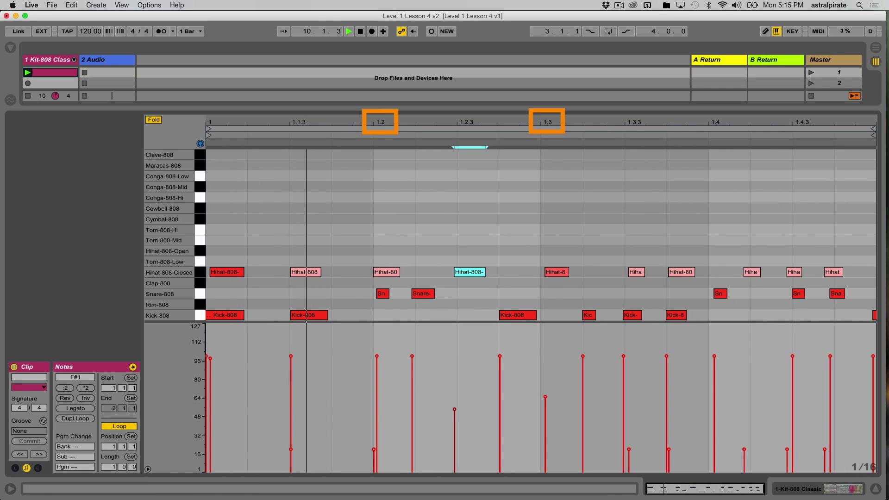
left_click_drag(454, 409, 454, 352)
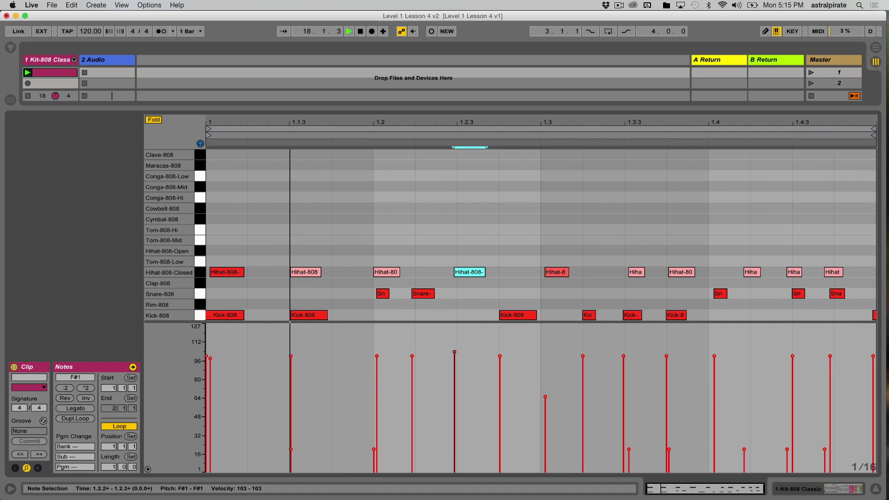
left_click(545, 414)
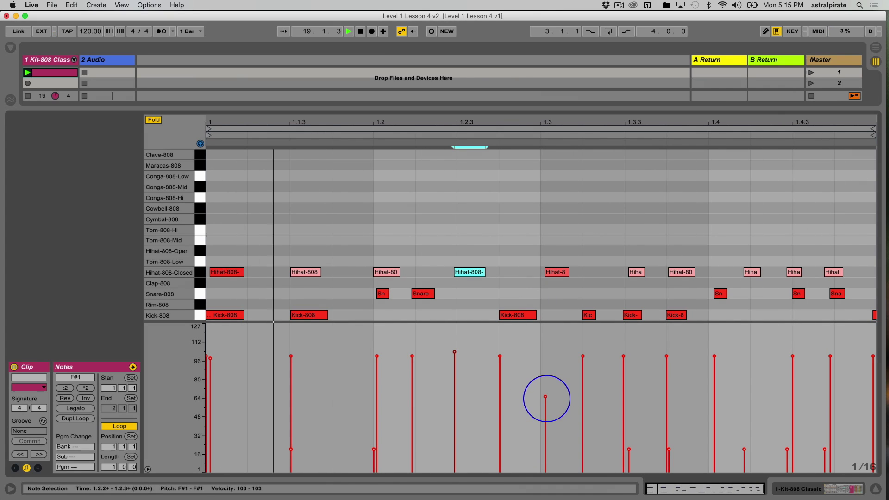
mouse_move(545, 397)
left_mouse_down()
mouse_move(545, 359)
mouse_move(544, 393)
left_mouse_up()
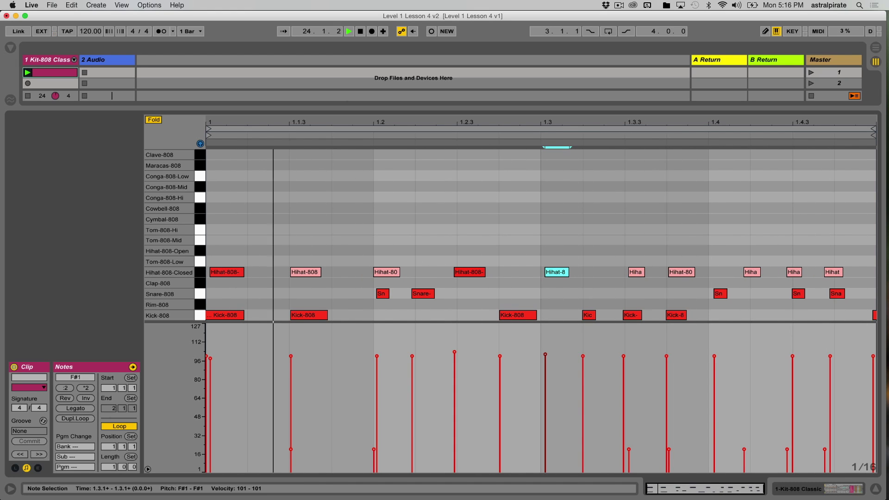
Raise the last two closed hi-hat notes around 1.4.3 to velocities of about 40 and 71, and stop playback.
left_click_drag(787, 449, 787, 426)
left_click_drag(824, 450, 824, 448)
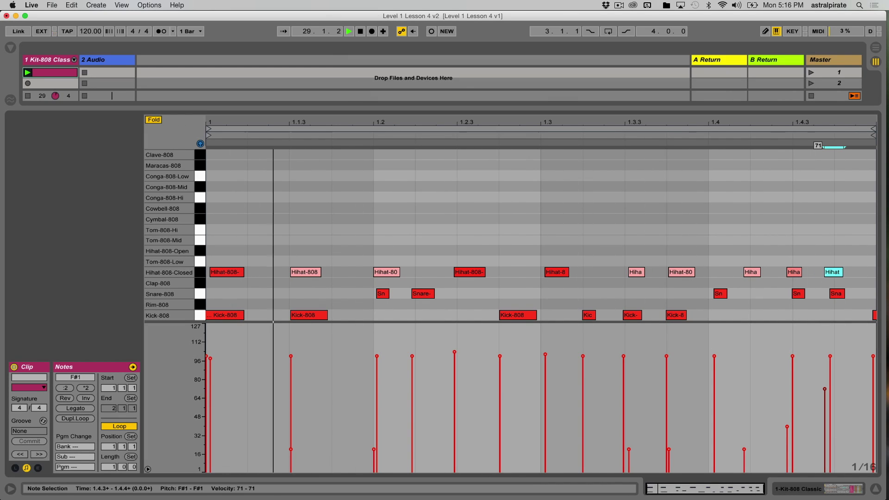
key("space")
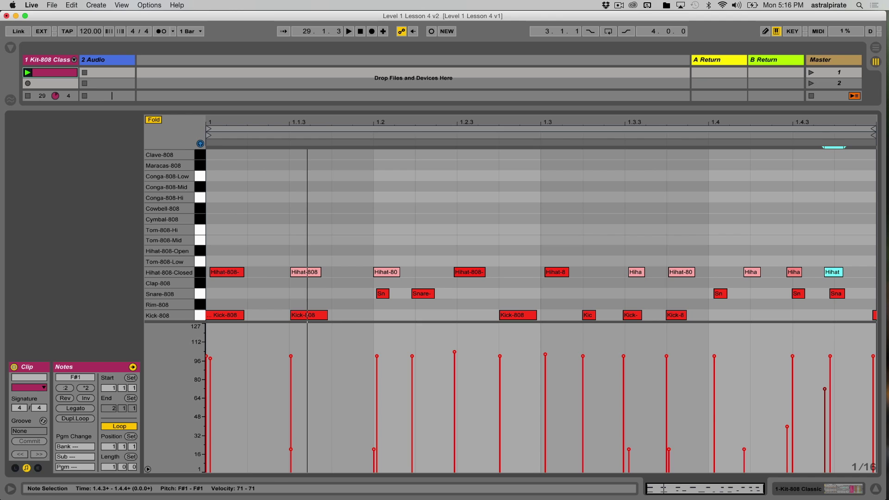
Set the computer keyboard's playing velocity to 100.
key("c")
key("v")
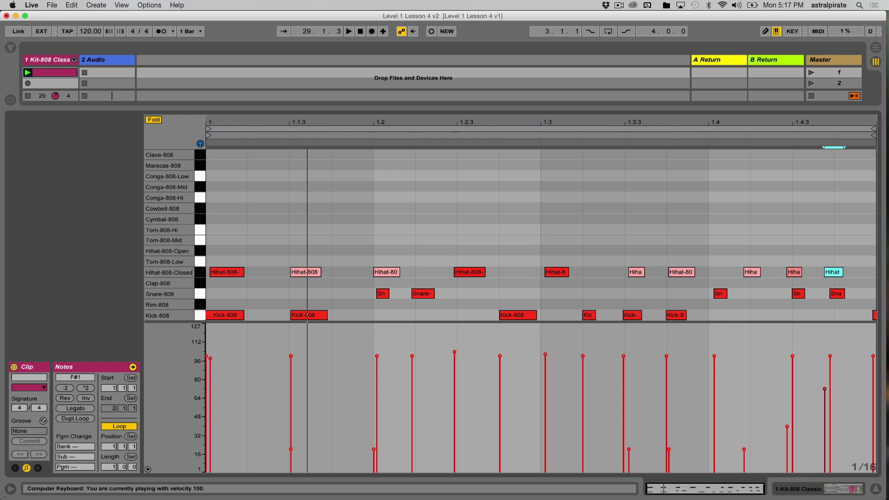